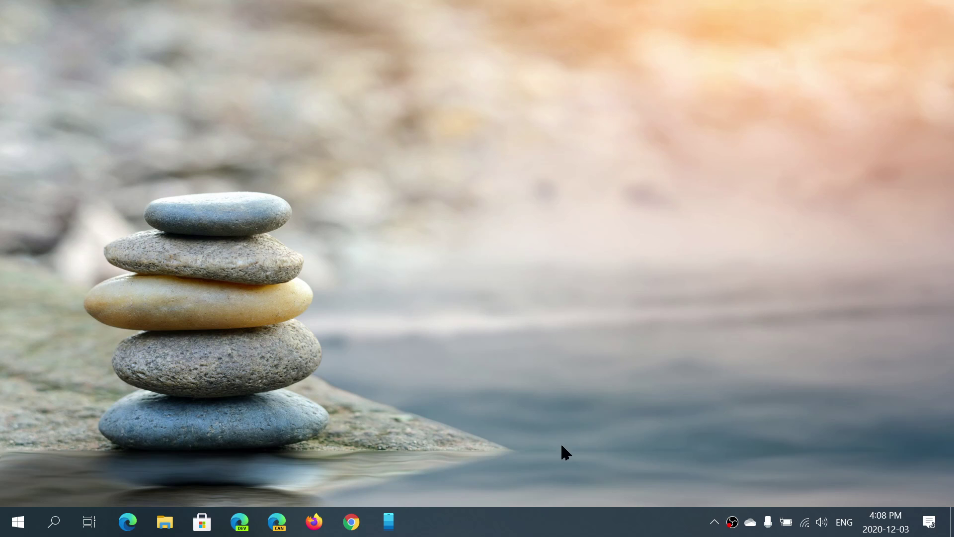
Step: Open Task Manager from the taskbar's right-click menu
right_click(551, 522)
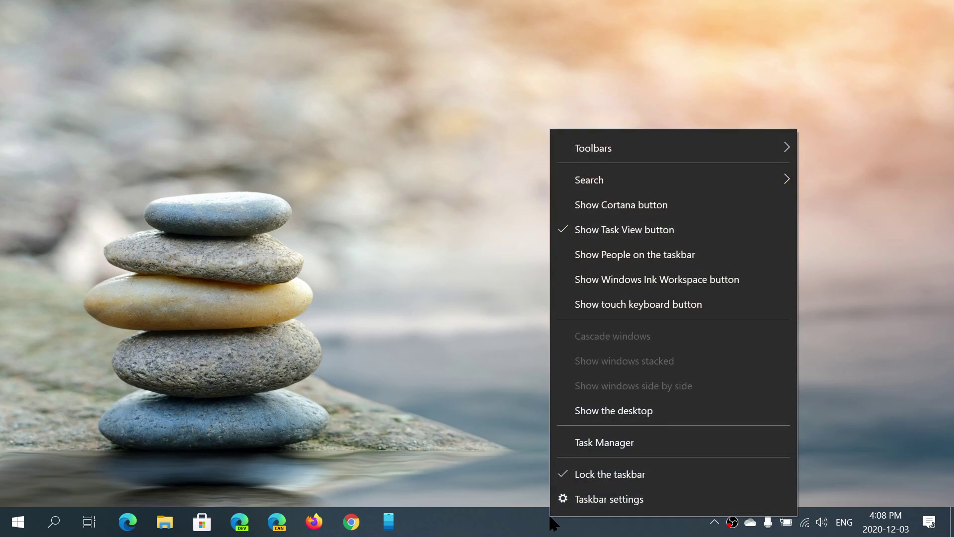
click(603, 442)
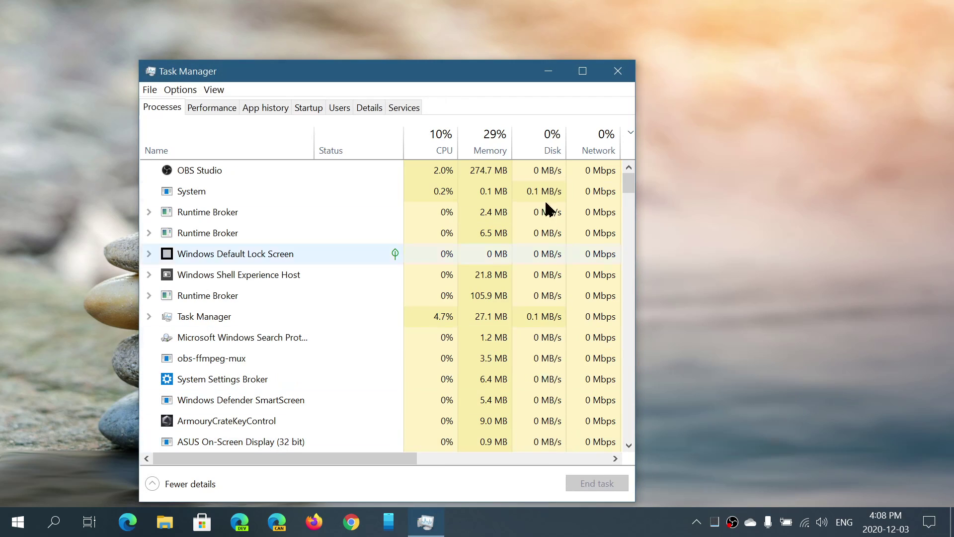
Step: Maximize Task Manager so the GPU, GPU engine and power usage columns appear
click(583, 72)
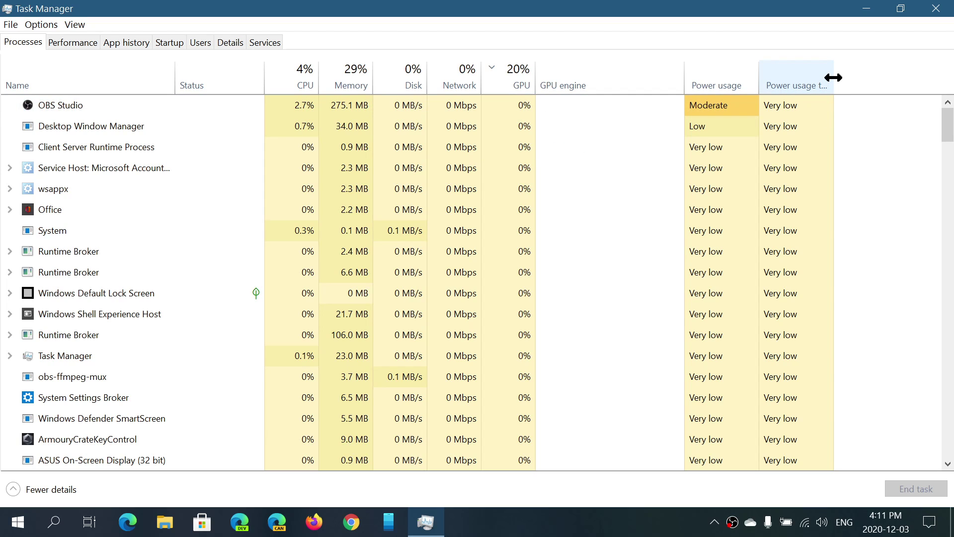
Step: Resize the Power usage trend, Name, CPU and GPU engine columns so all fit on screen
drag(833, 77, 863, 77)
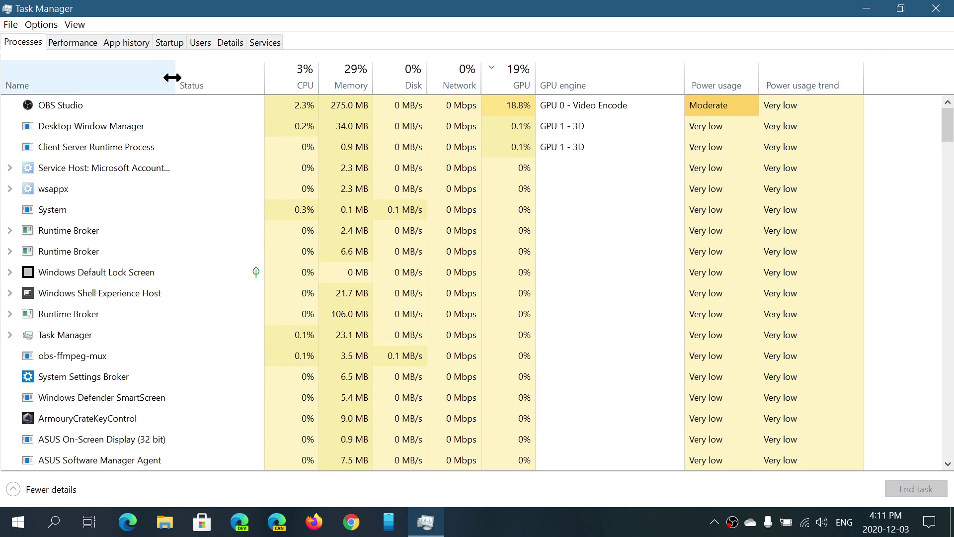
drag(173, 77, 223, 78)
drag(126, 78, 207, 78)
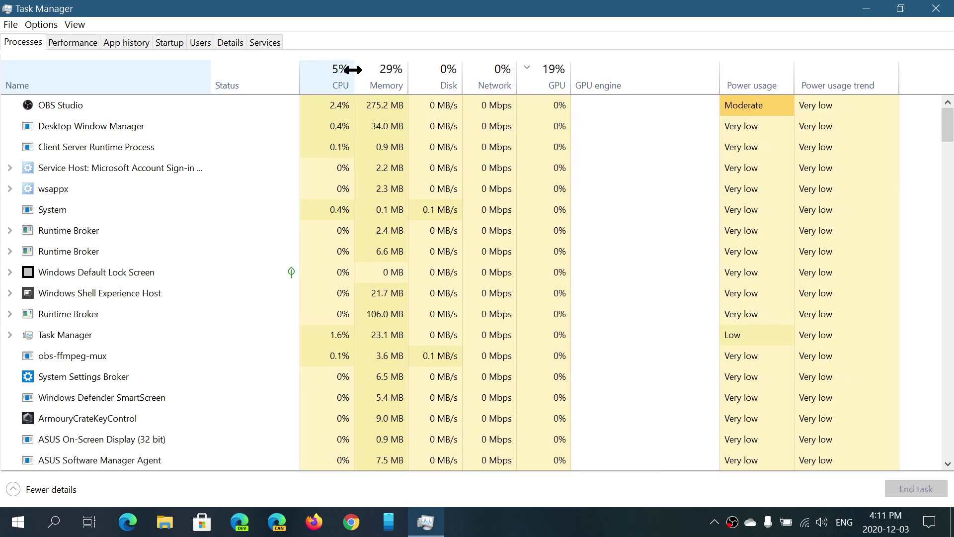
drag(353, 70, 368, 71)
drag(370, 72, 352, 72)
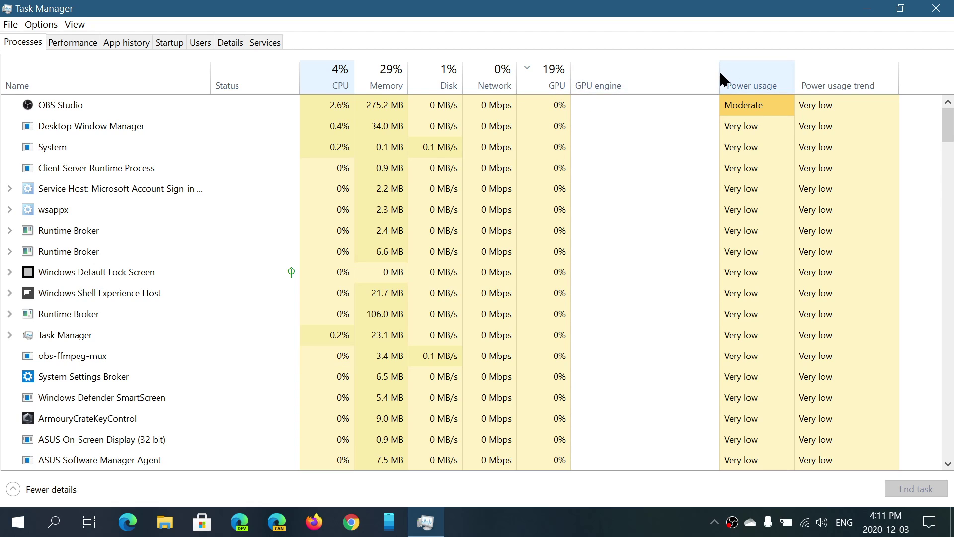
drag(719, 74, 654, 75)
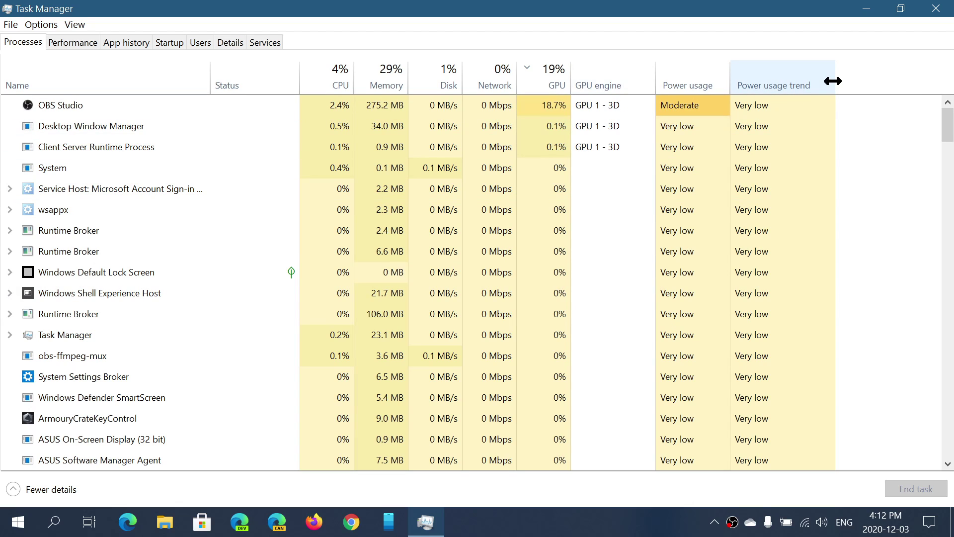
drag(833, 81, 824, 81)
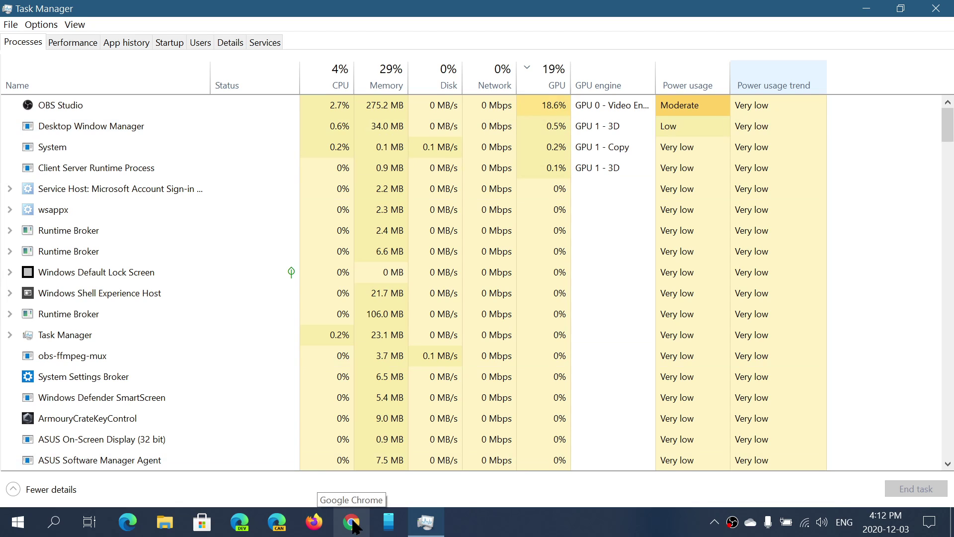
Step: Launch Google Chrome and select its Google Chrome (10) entry in Task Manager
click(354, 525)
click(433, 527)
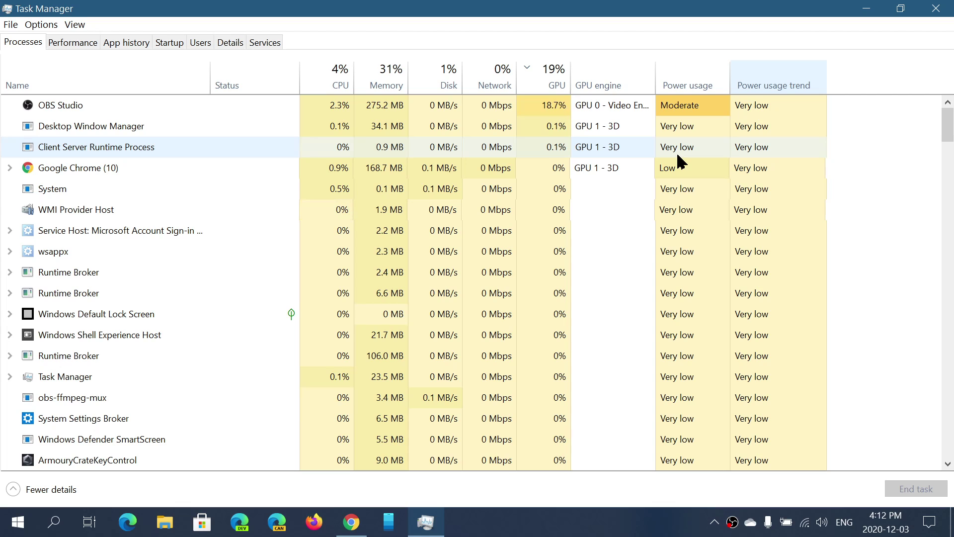
click(110, 175)
click(106, 197)
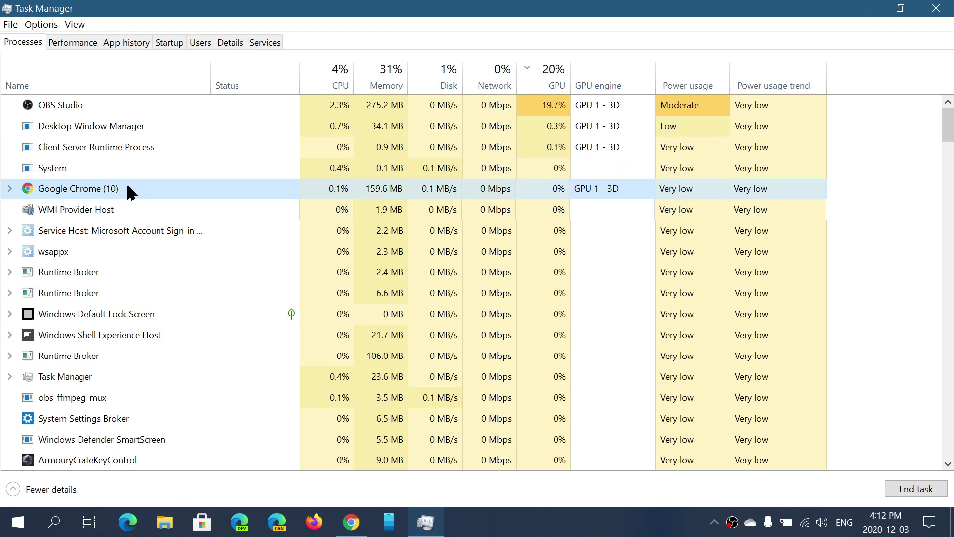
click(10, 189)
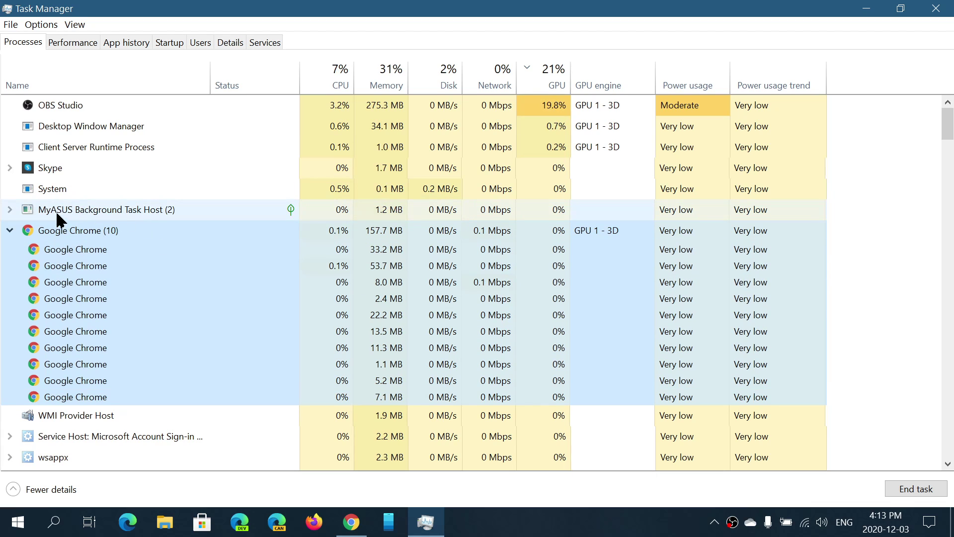
click(10, 230)
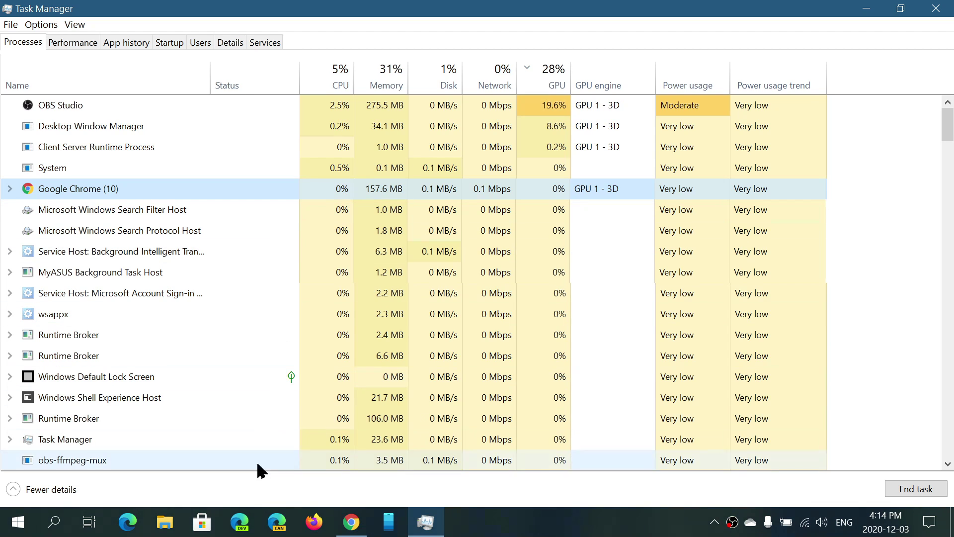
Step: Load neowin.net in Chrome, scroll down the page, then minimize Chrome back to Task Manager
click(360, 521)
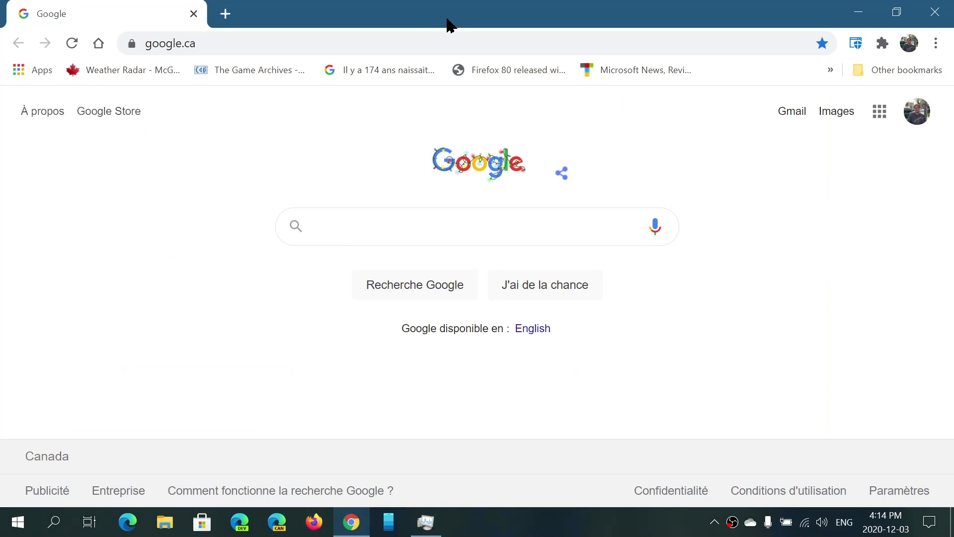
click(432, 36)
text(ne)
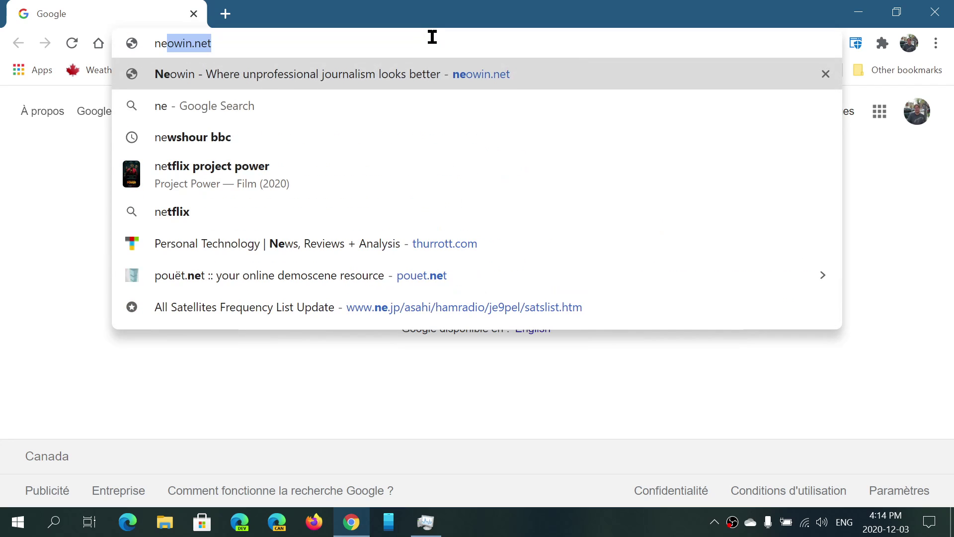
text(o)
key(Return)
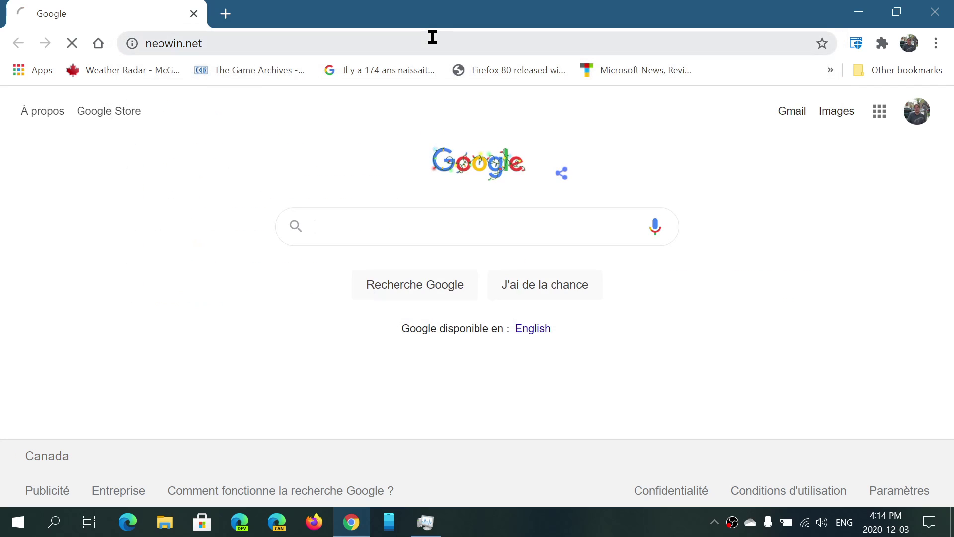
scroll(454, 241, down, 2)
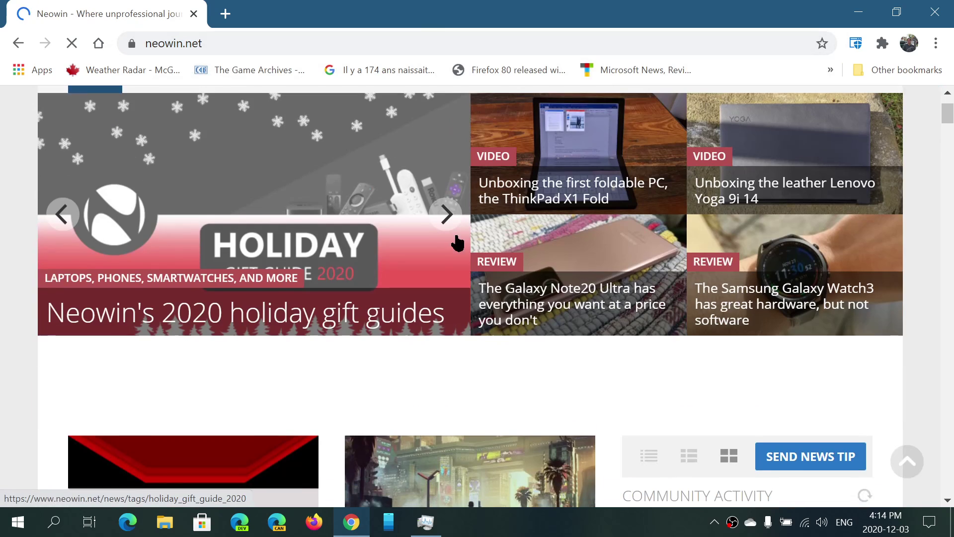
scroll(497, 407, down, 3)
scroll(495, 405, down, 4)
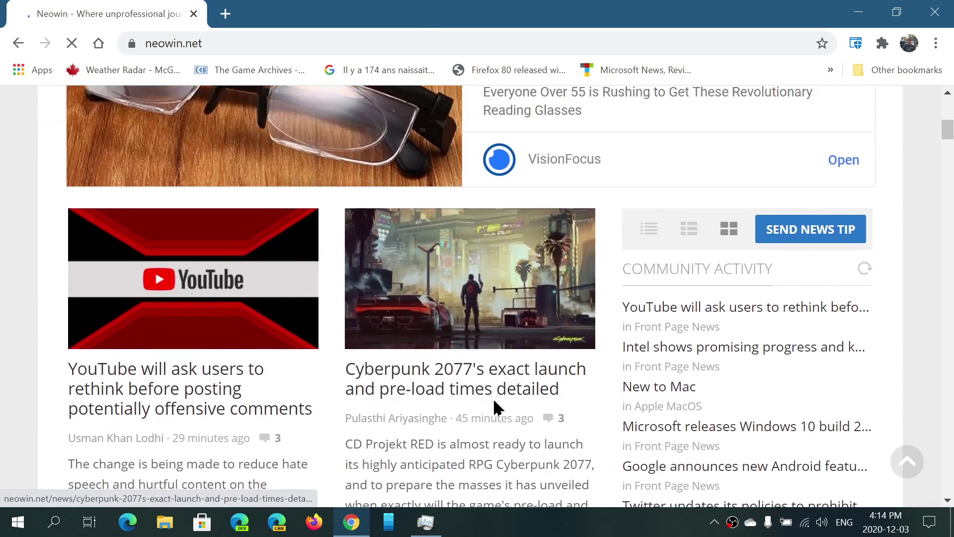
click(351, 527)
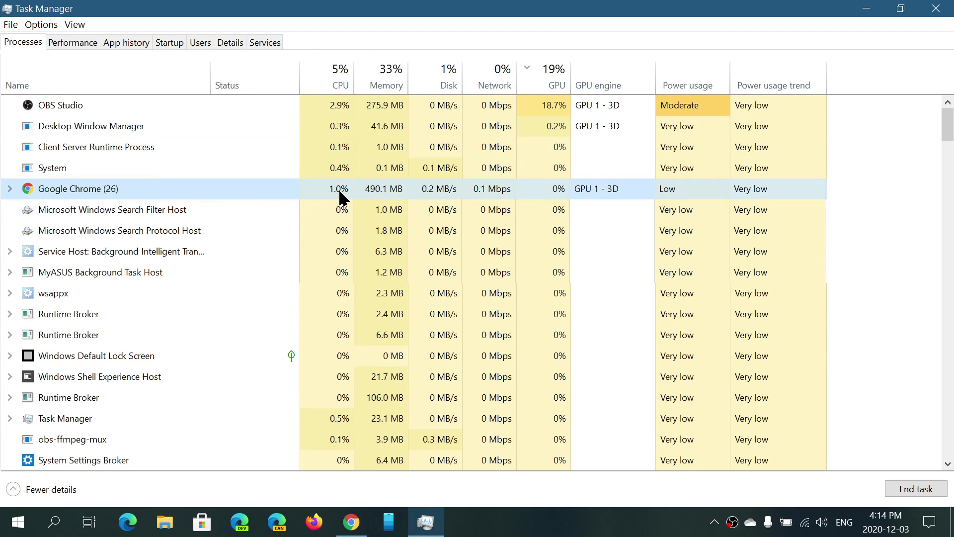
click(356, 527)
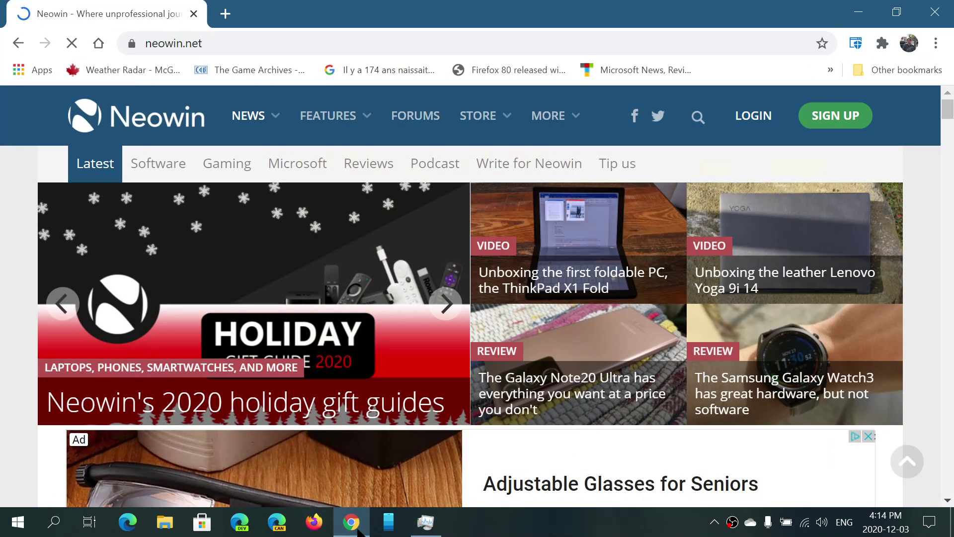
click(359, 529)
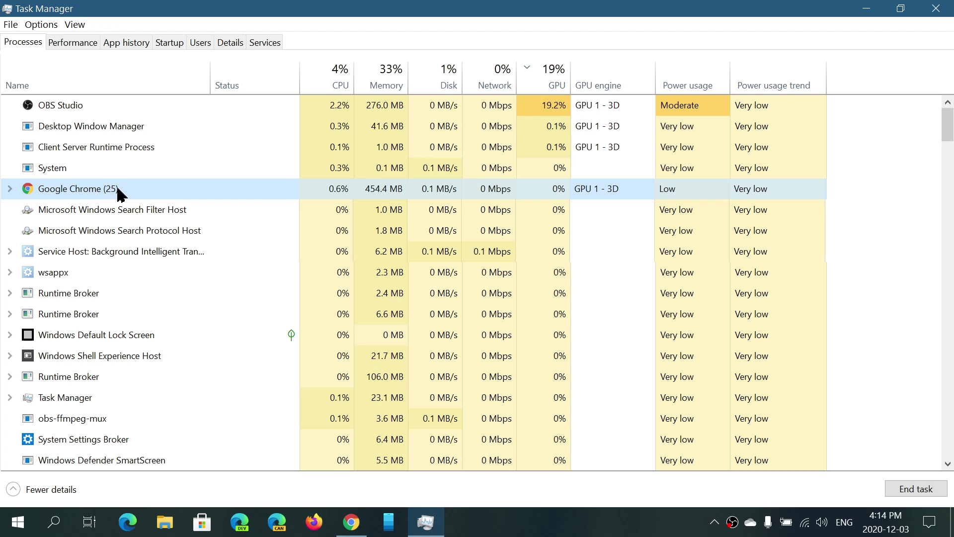
click(10, 189)
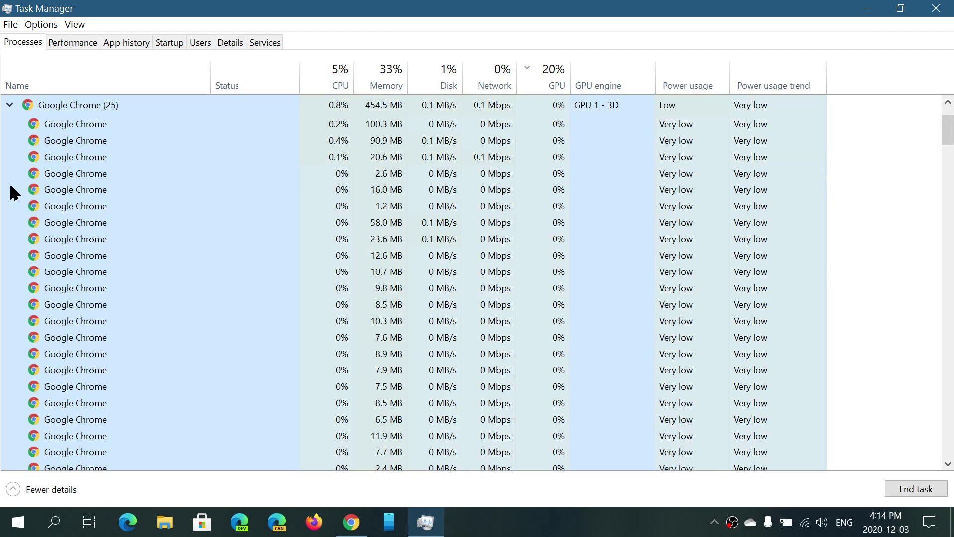
click(9, 106)
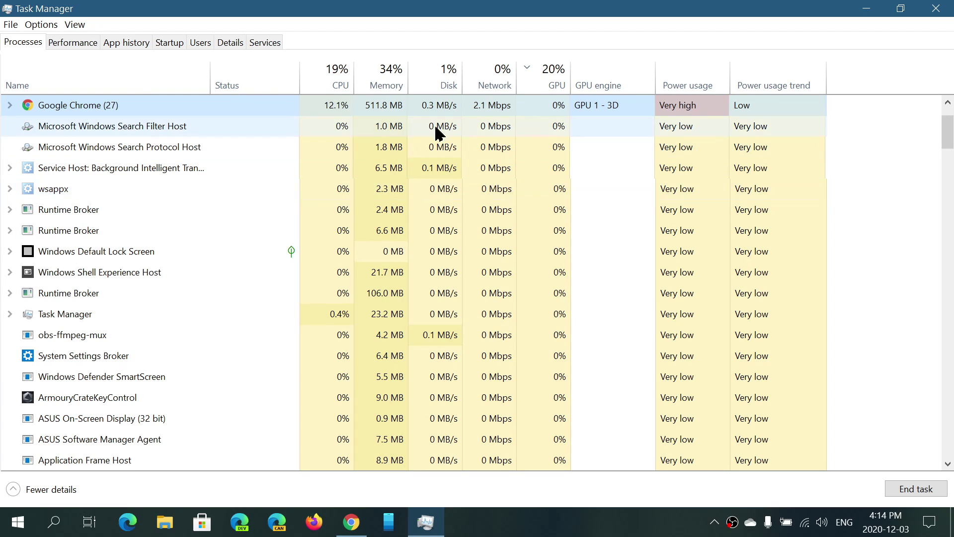
scroll(440, 159, up, 1)
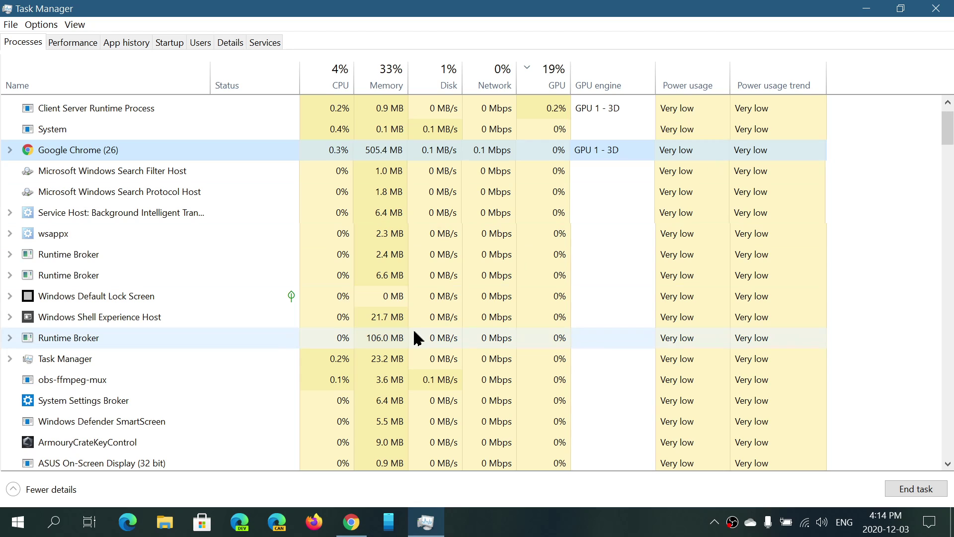
Step: Shrink Task Manager to a smaller window over Neowin, keeping GPU and power columns visible
click(368, 520)
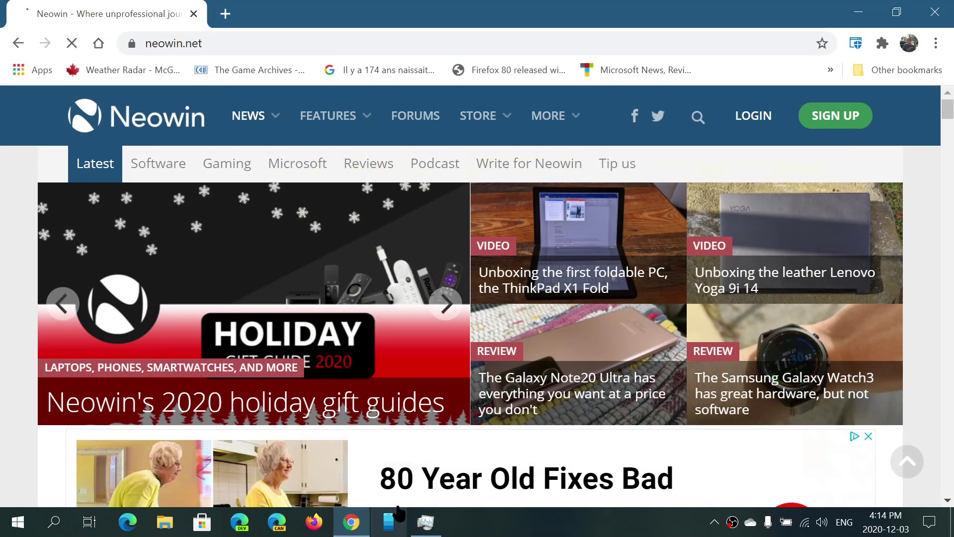
click(426, 521)
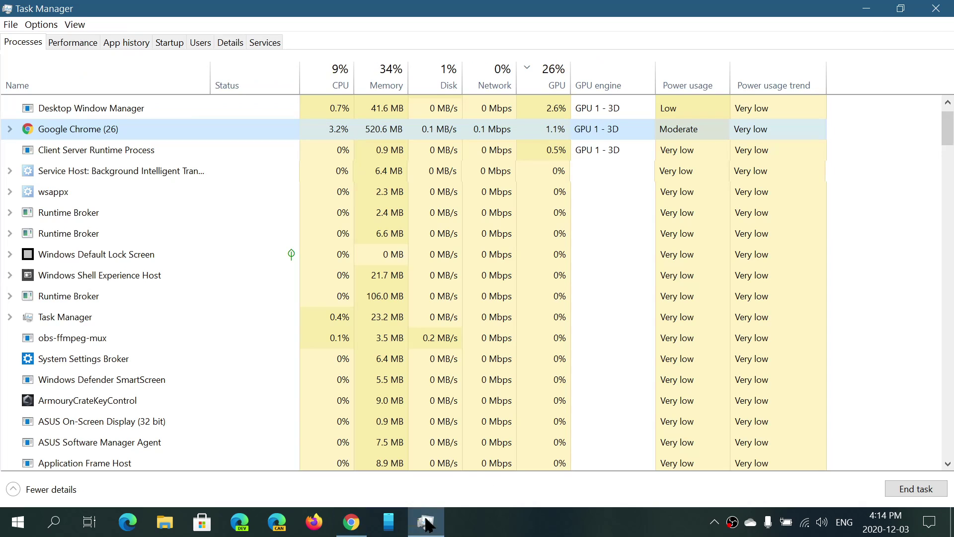
click(902, 9)
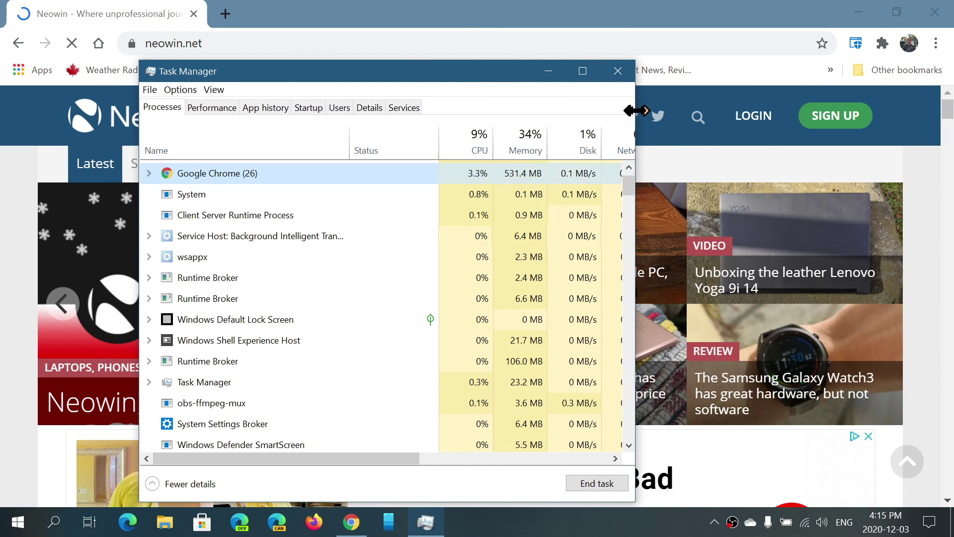
drag(634, 107, 891, 83)
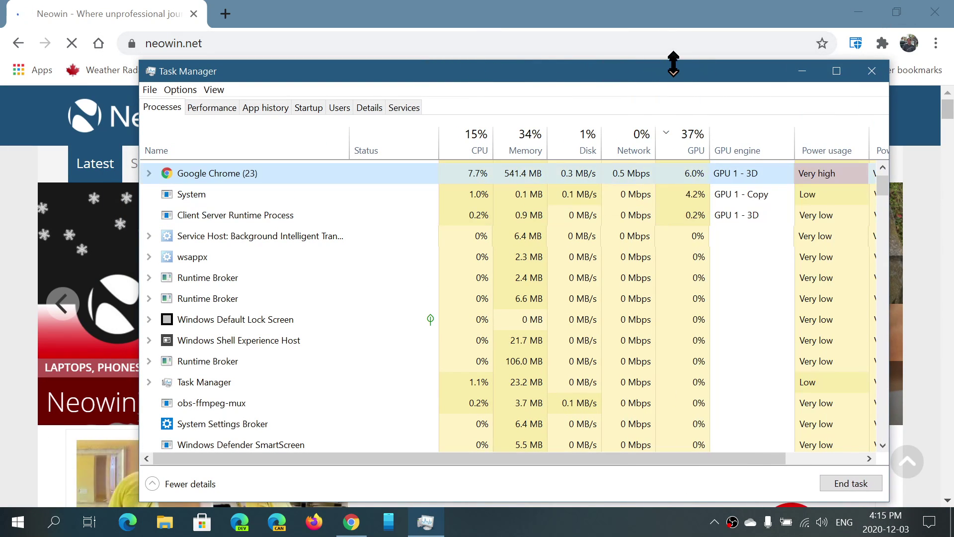
drag(673, 60, 463, 103)
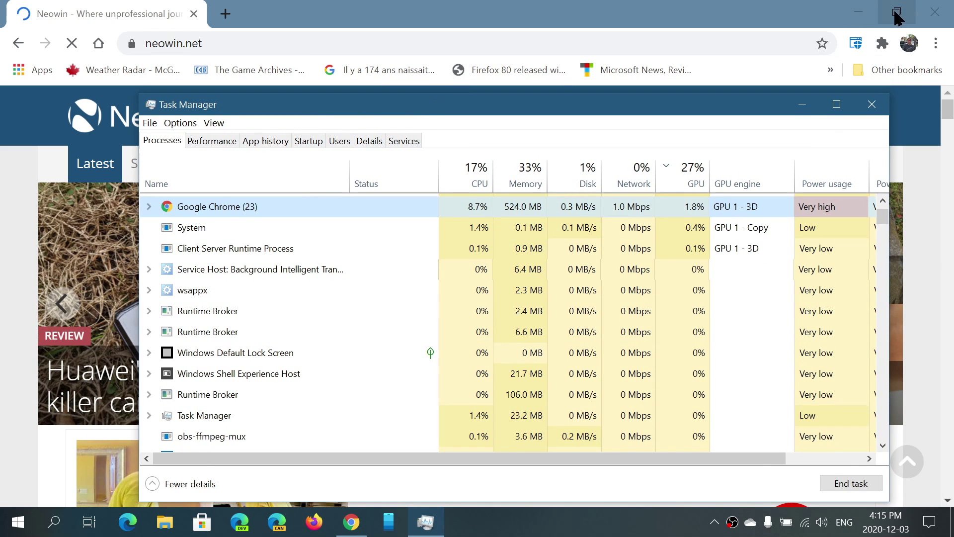
click(897, 15)
Step: Arrange Chrome on the left and Task Manager on the right, side by side
drag(672, 30, 377, 66)
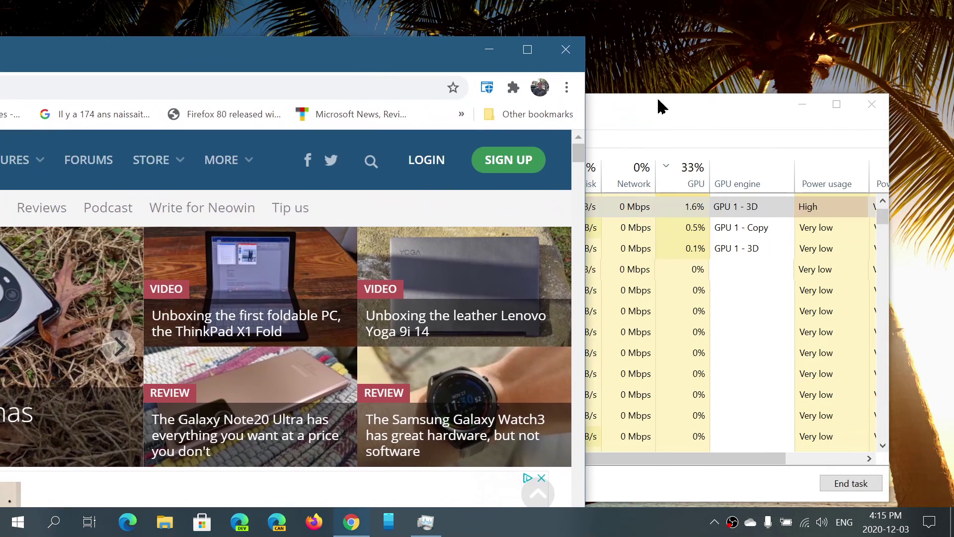
drag(764, 56, 765, 74)
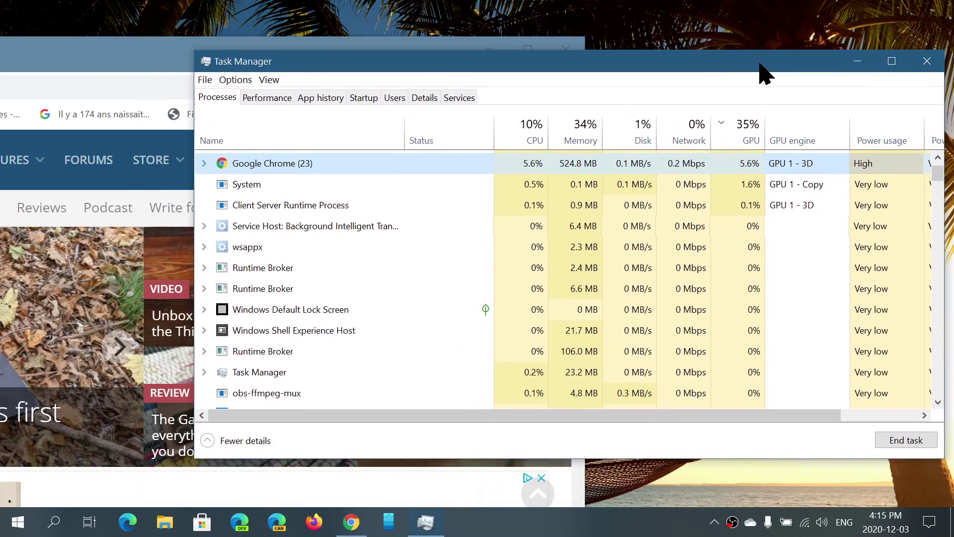
click(151, 65)
Step: Scroll the Neowin page up and down while usage rises, then close Chrome
scroll(320, 277, down, 10)
scroll(320, 277, up, 10)
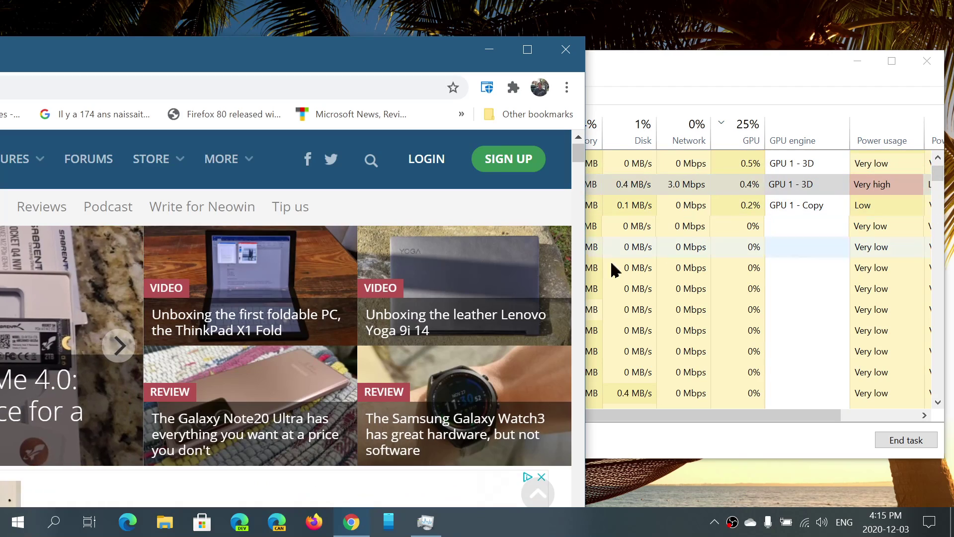
scroll(327, 272, down, 10)
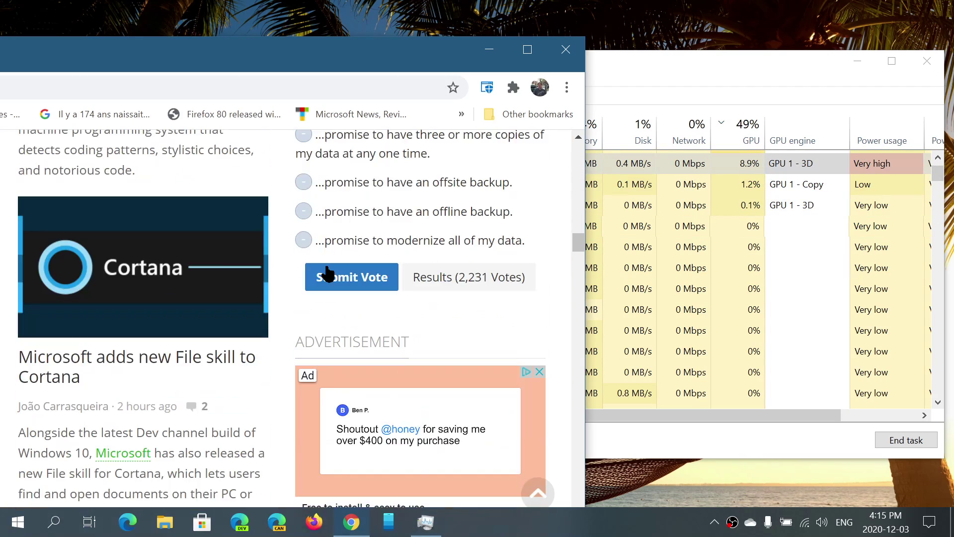
scroll(327, 273, up, 10)
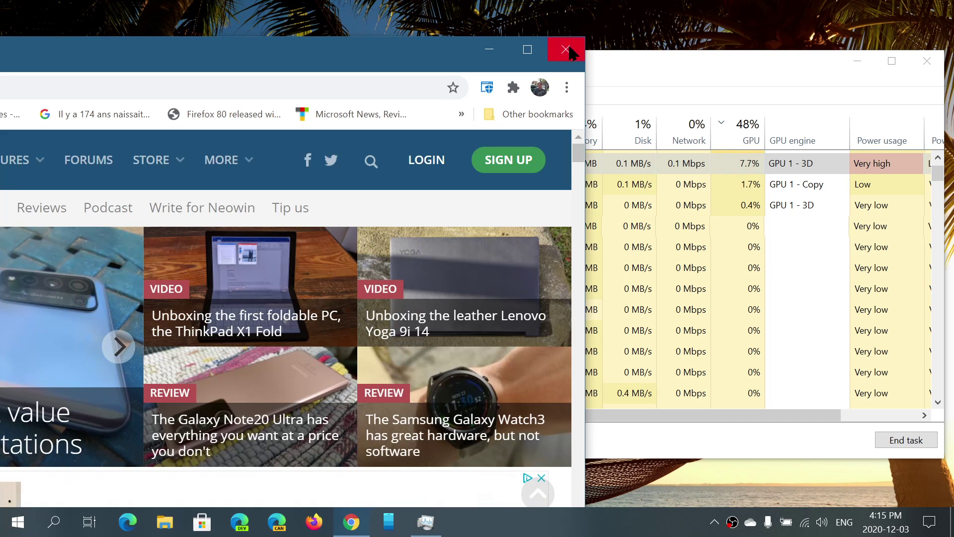
click(566, 50)
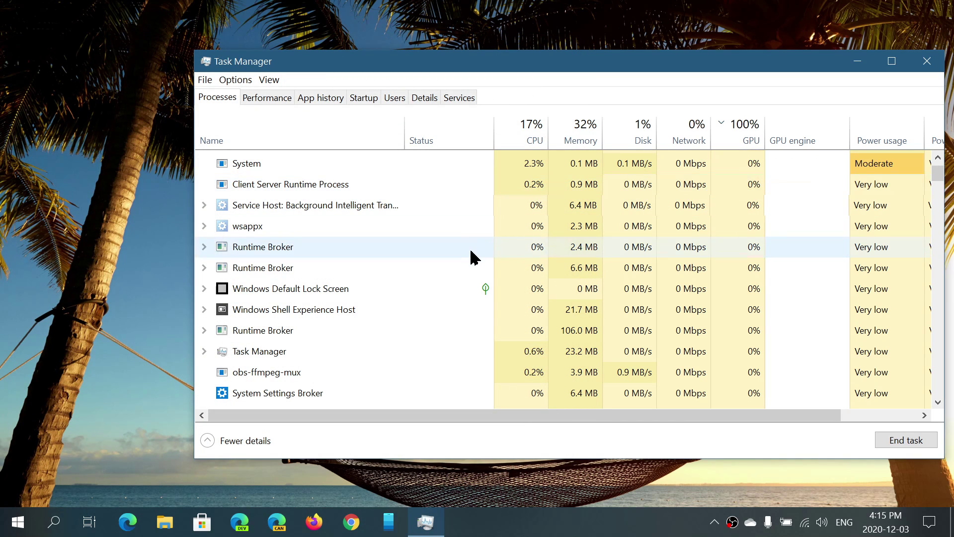
Step: Maximize Task Manager, relaunch Chrome on google.ca full-screen, and switch back to Task Manager
click(898, 60)
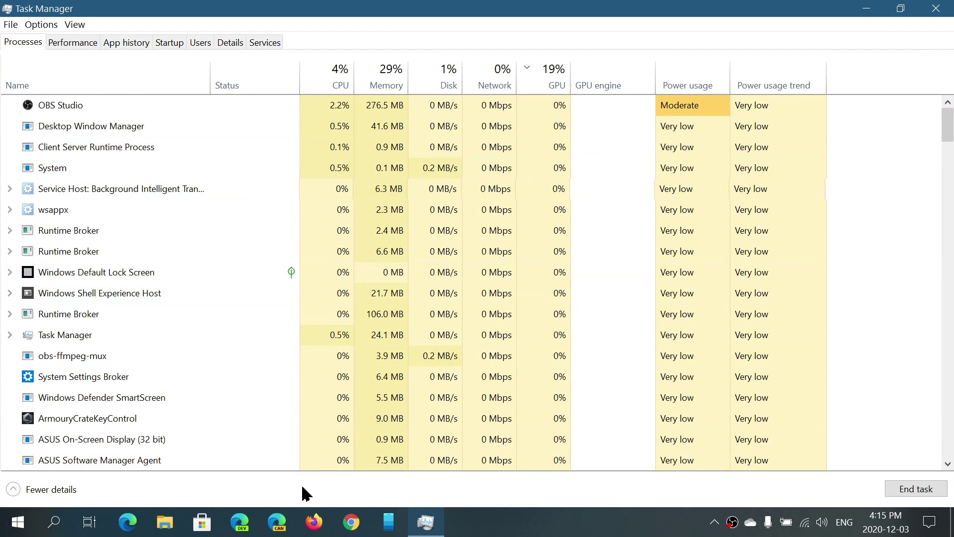
click(352, 522)
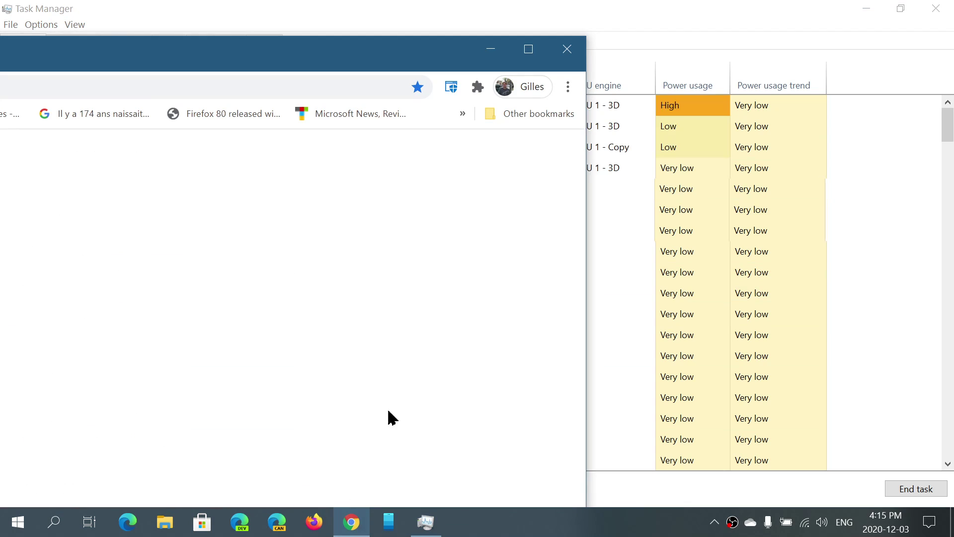
click(528, 49)
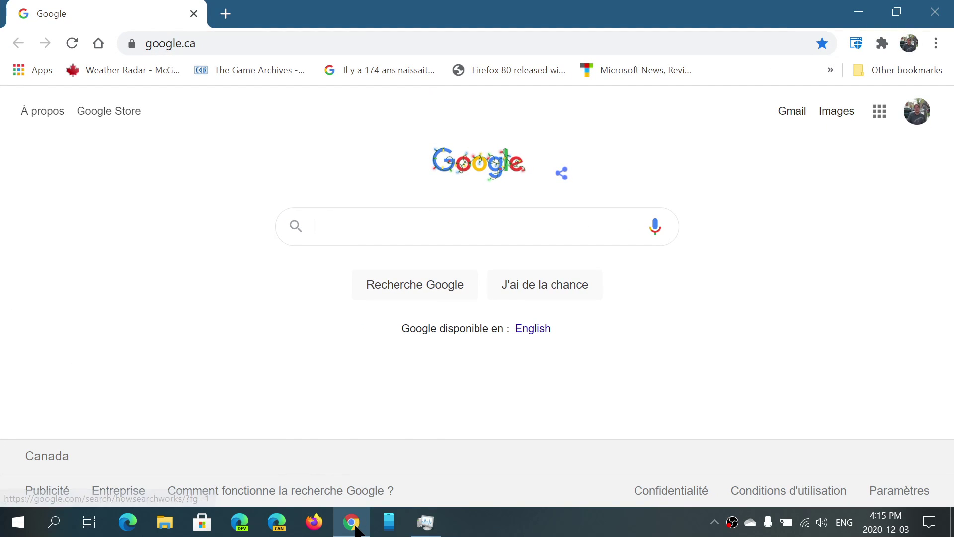
click(357, 529)
click(356, 528)
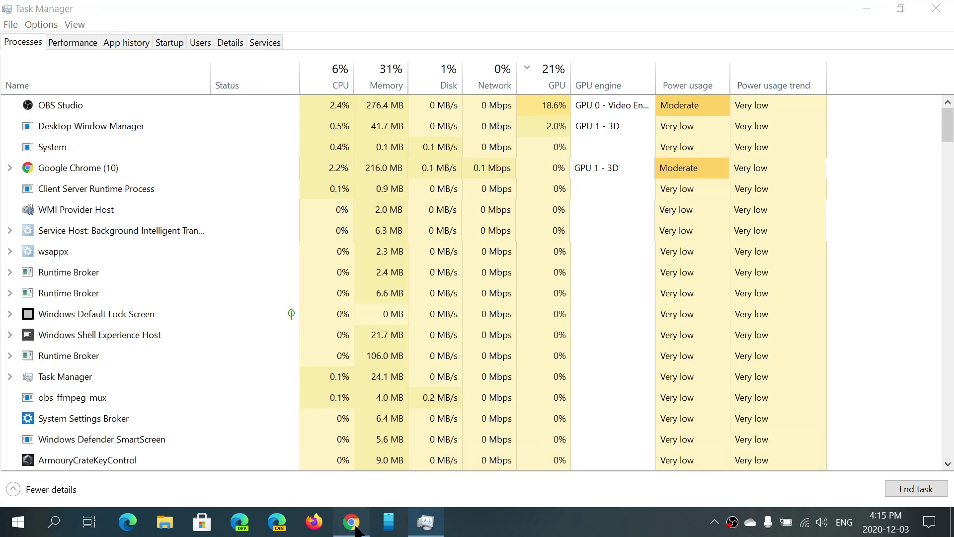